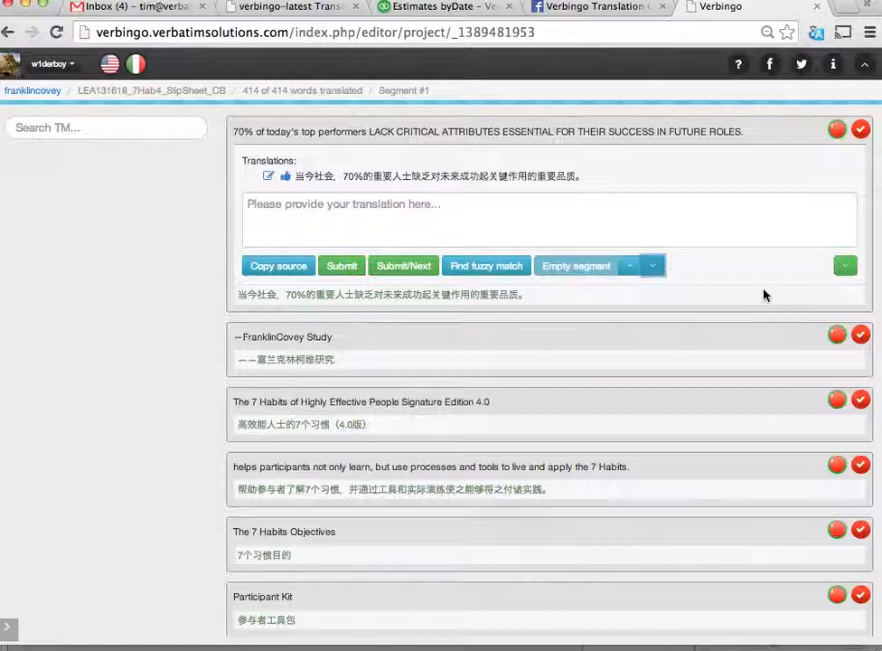
- Advance through the segments one by one from the first to "The 7 Habits Objectives"
click(847, 267)
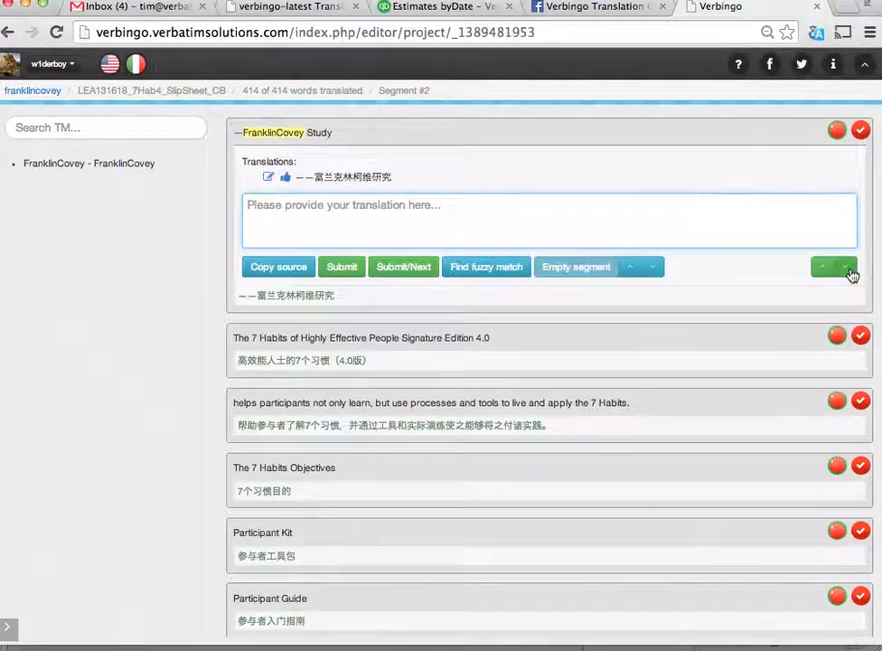
click(850, 269)
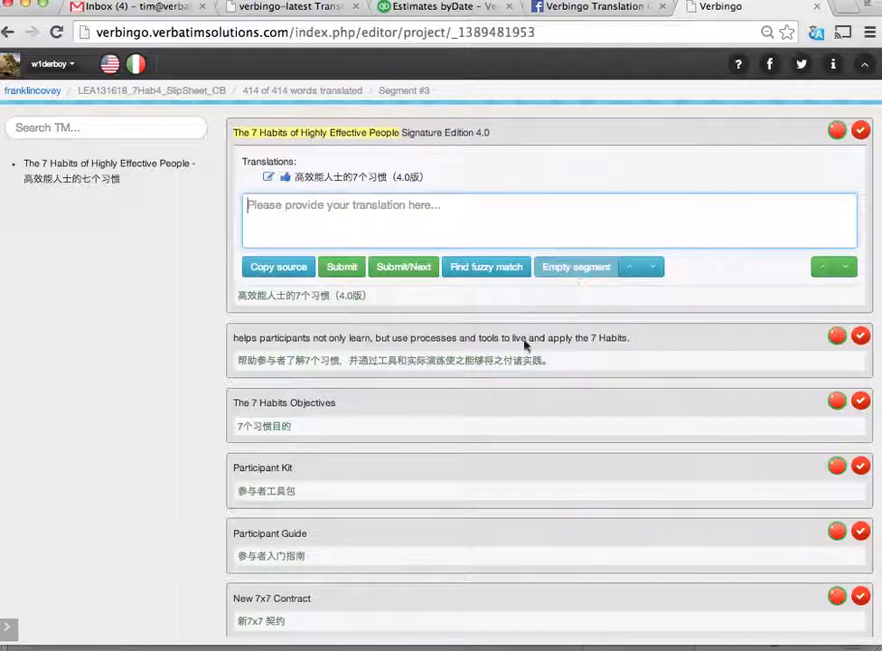
click(845, 269)
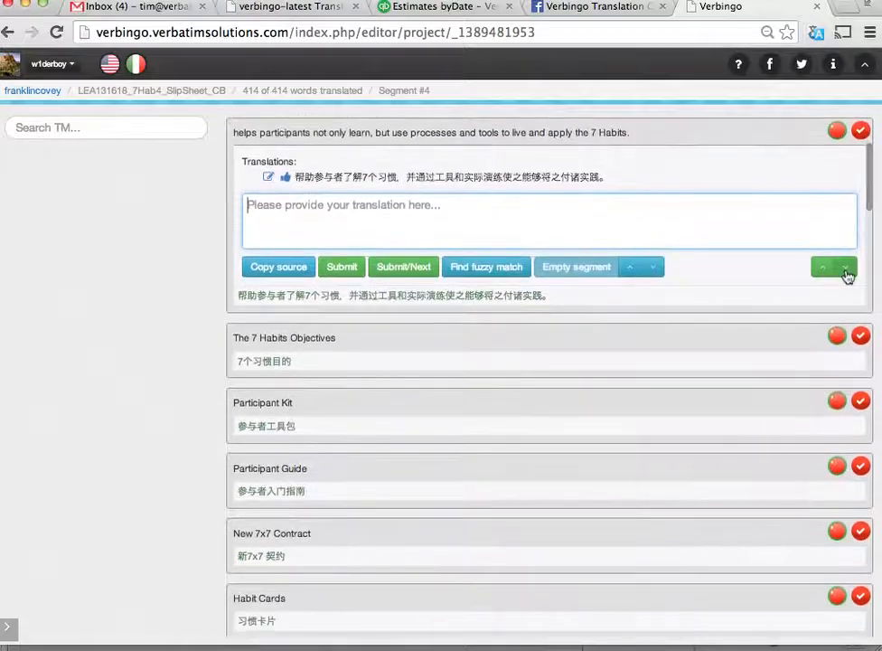
click(846, 273)
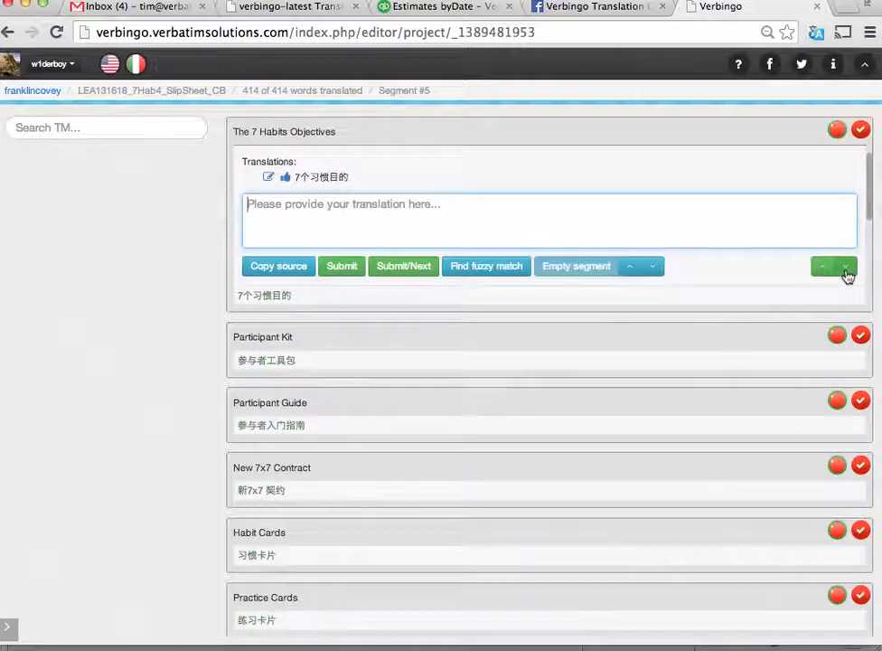
- Return to the segment "The 7 Habits of Highly Effective People Signature Edition 4.0" and open it
scroll(722, 349, up, 3)
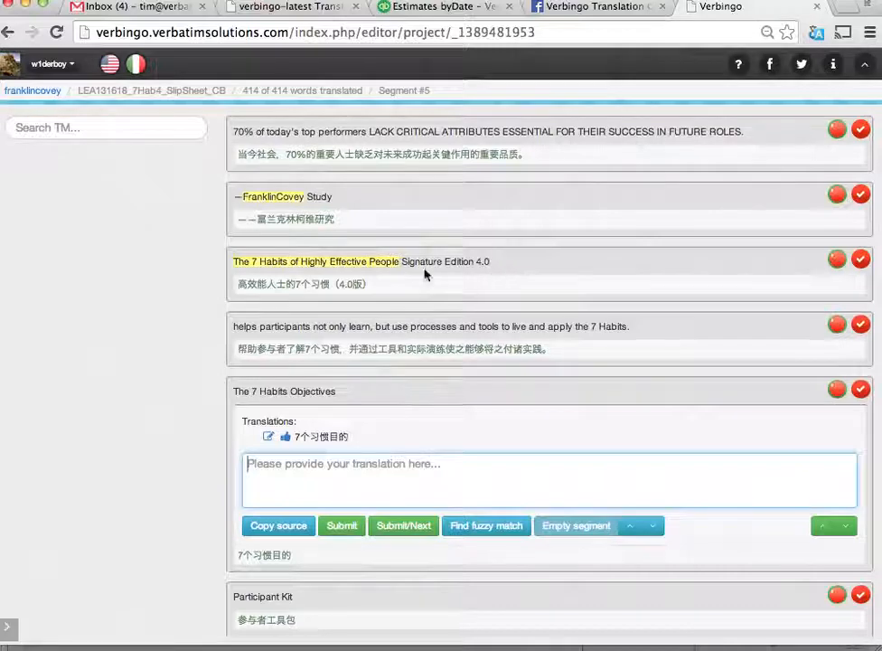
scroll(511, 291, up, 1)
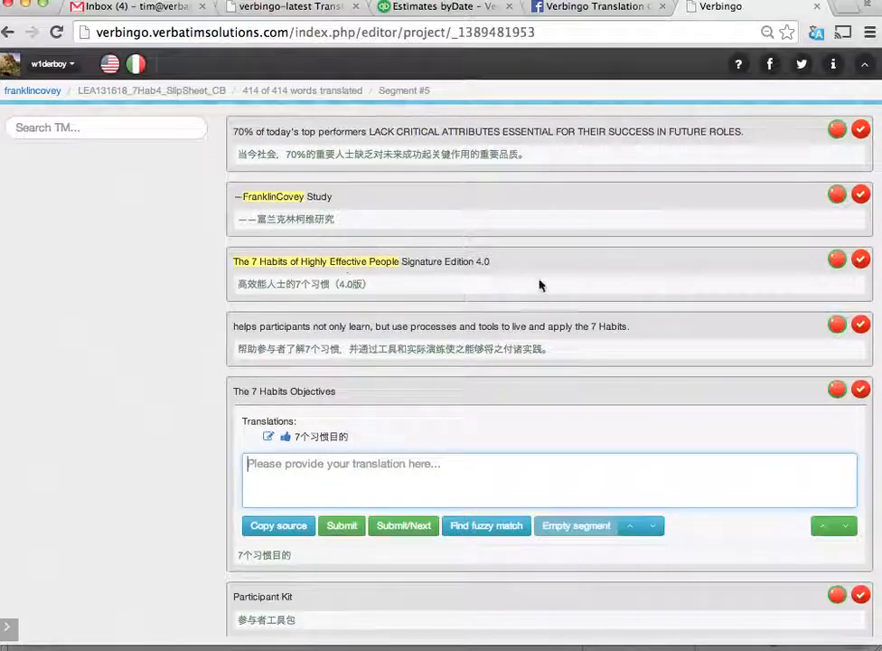
click(838, 262)
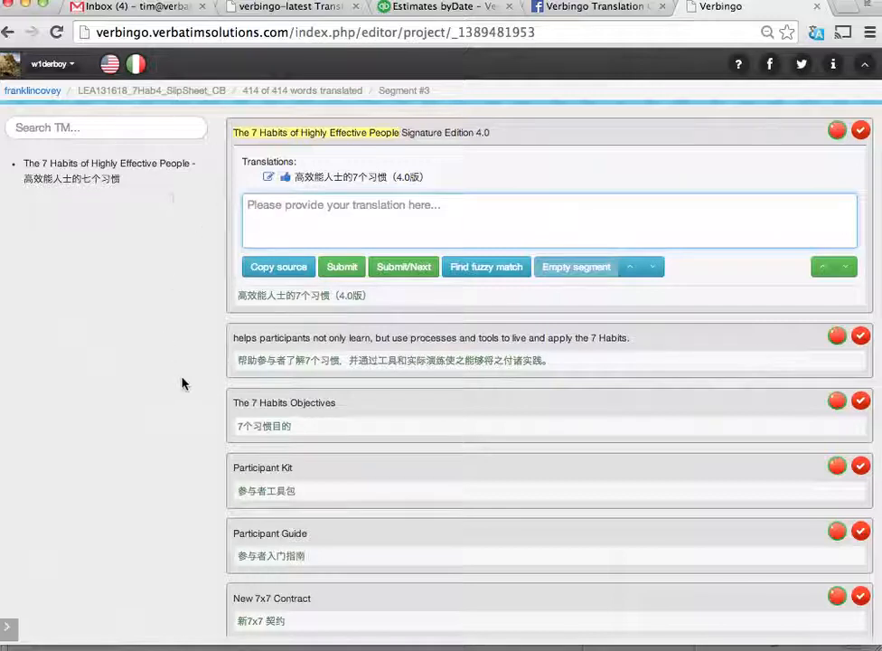
- Search the translation memory for "contract" and close the search results
click(137, 131)
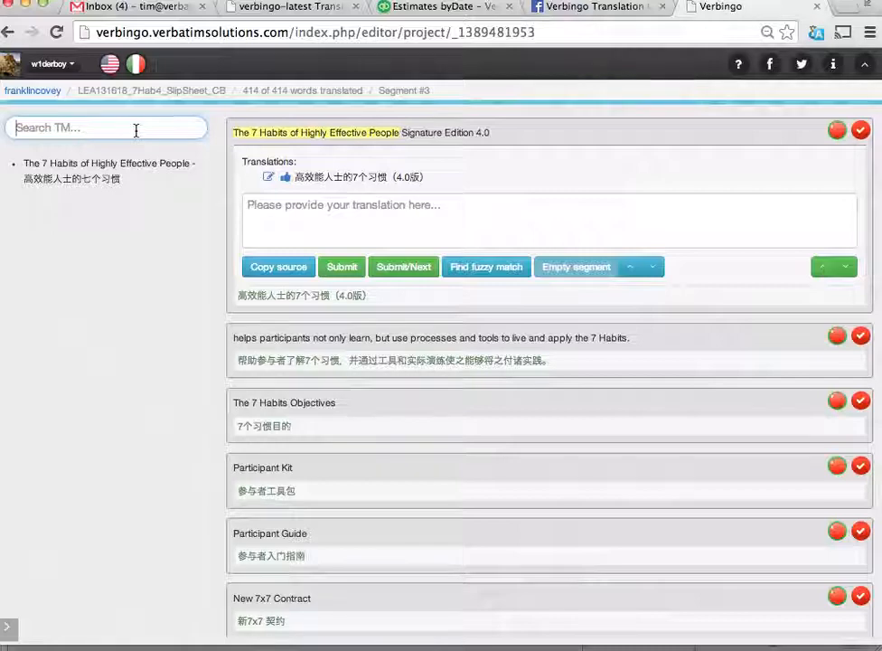
text(contract)
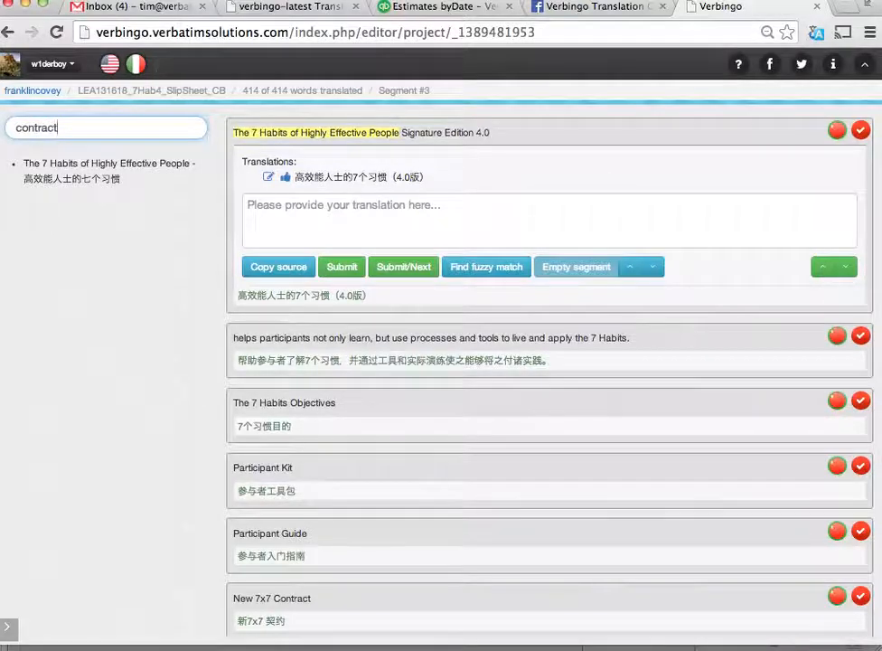
key(Return)
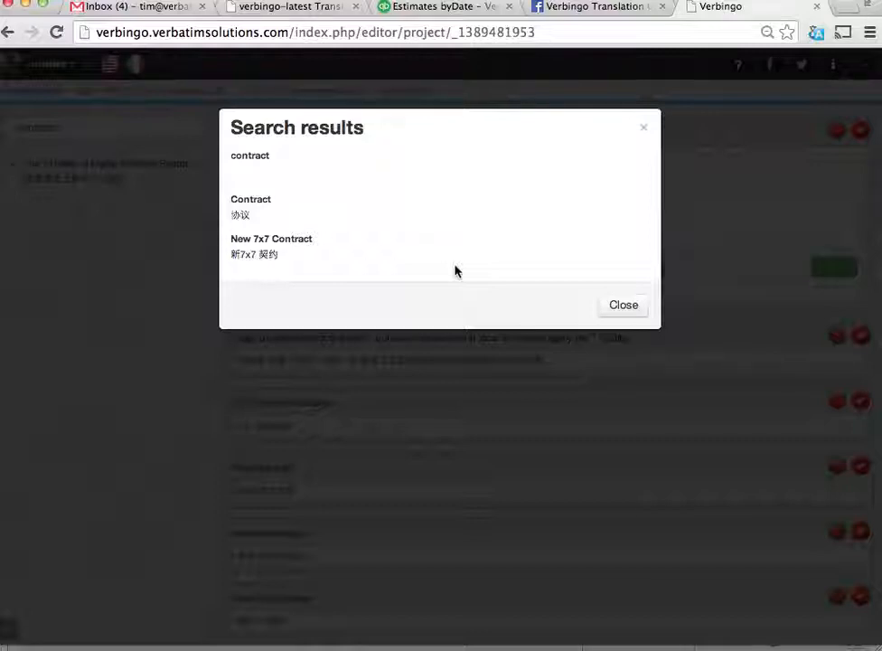
click(618, 308)
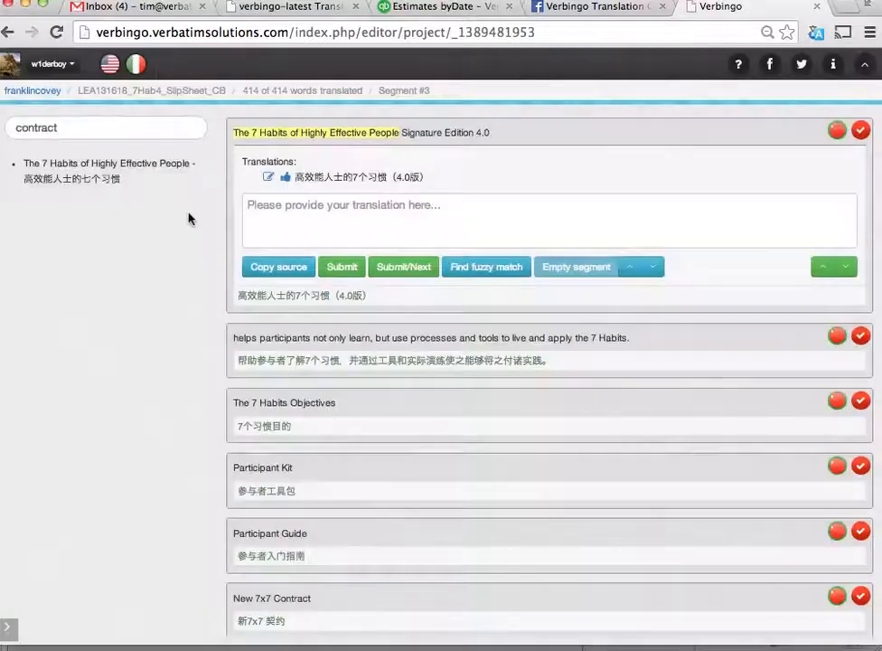
- Search the translation memory for "cards" and open the "Practice Cards" segment from the results
click(150, 124)
key(BackSpace)
key(BackSpace)
key(BackSpace)
key(BackSpace)
key(BackSpace)
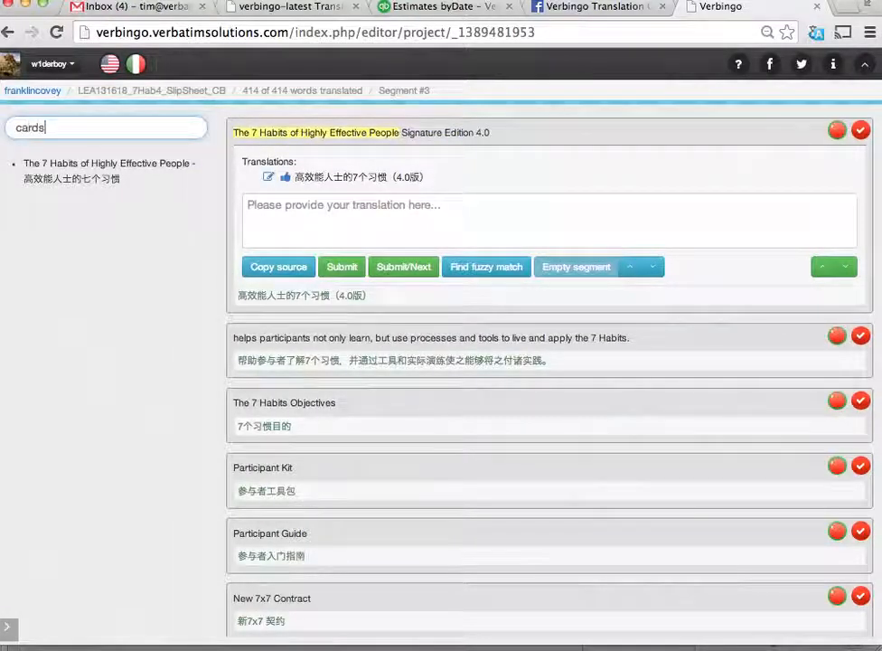
key(Return)
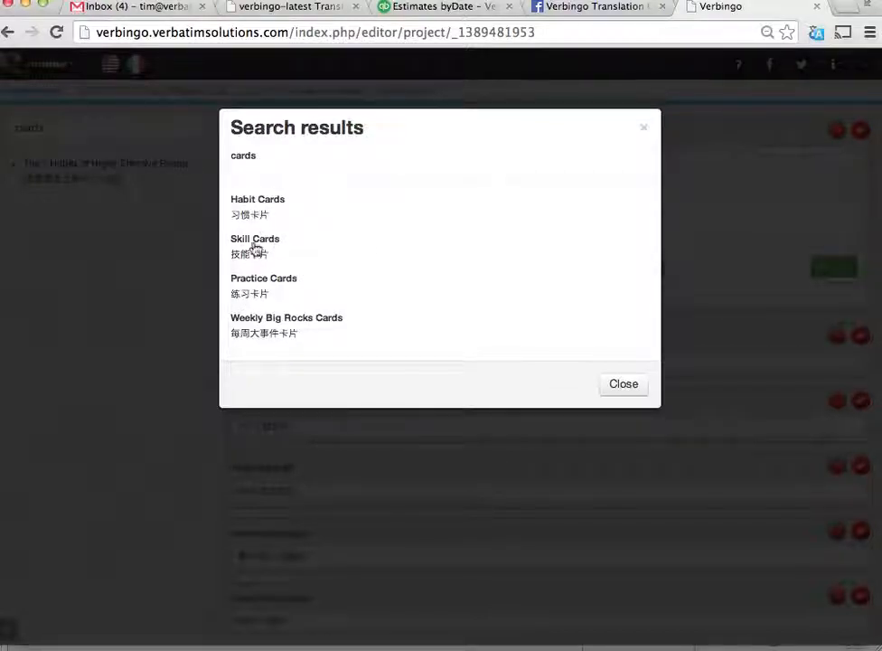
click(260, 287)
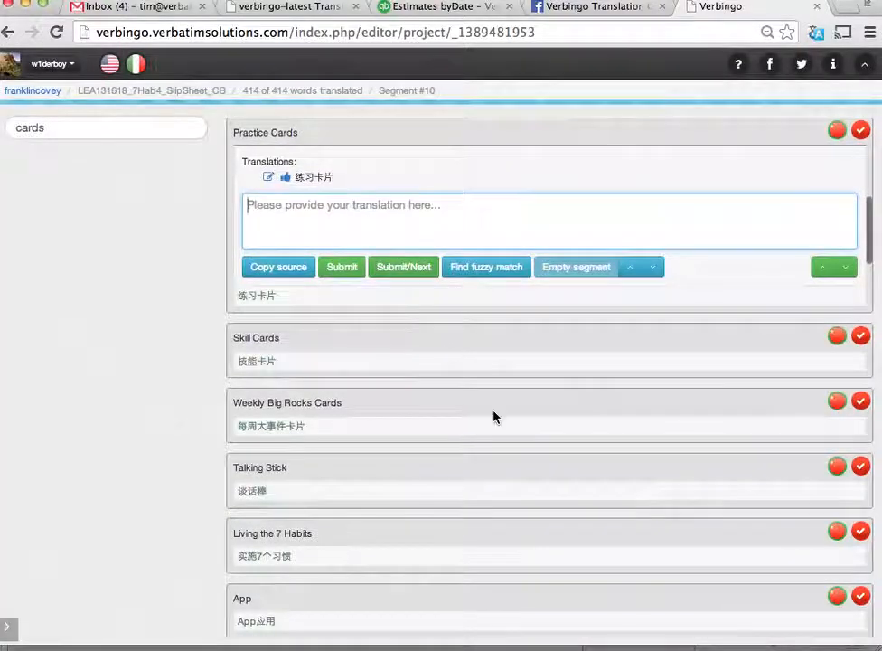
- Search the translation memory for "contract" and open the "New 7x7 Contract" segment from the results
scroll(493, 416, down, 3)
scroll(496, 415, up, 3)
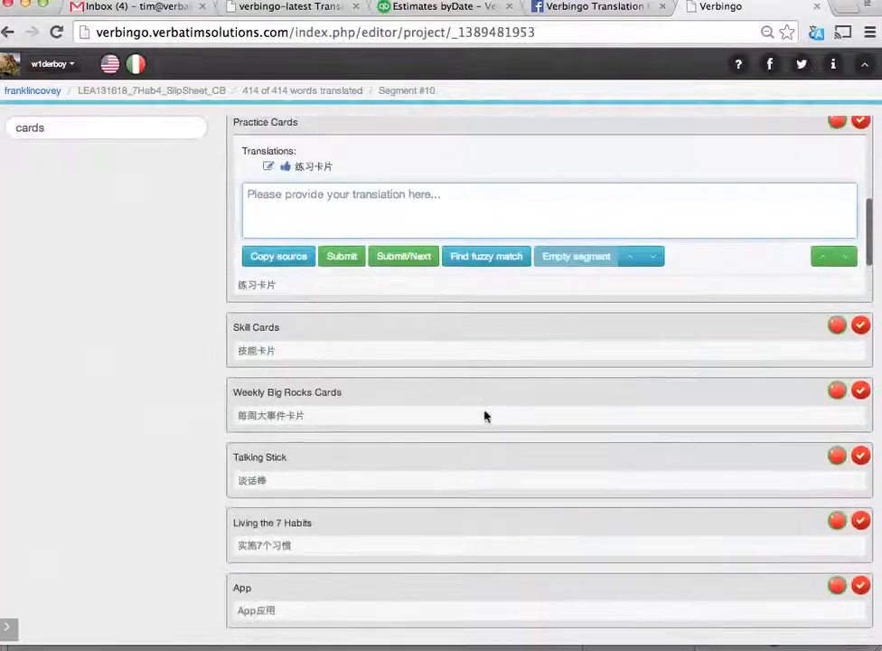
click(79, 134)
key(BackSpace)
key(BackSpace)
key(BackSpace)
key(BackSpace)
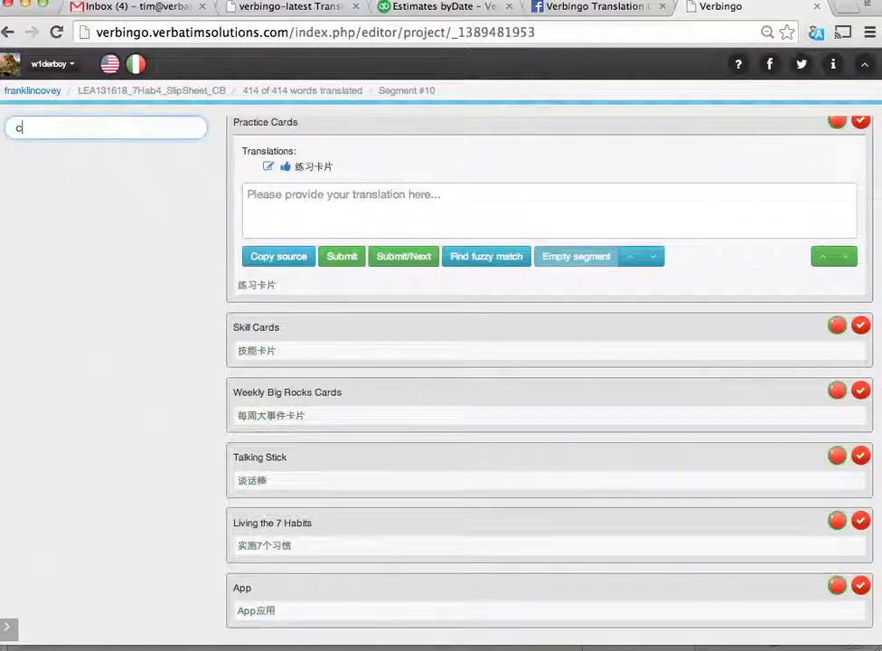
text(ontract)
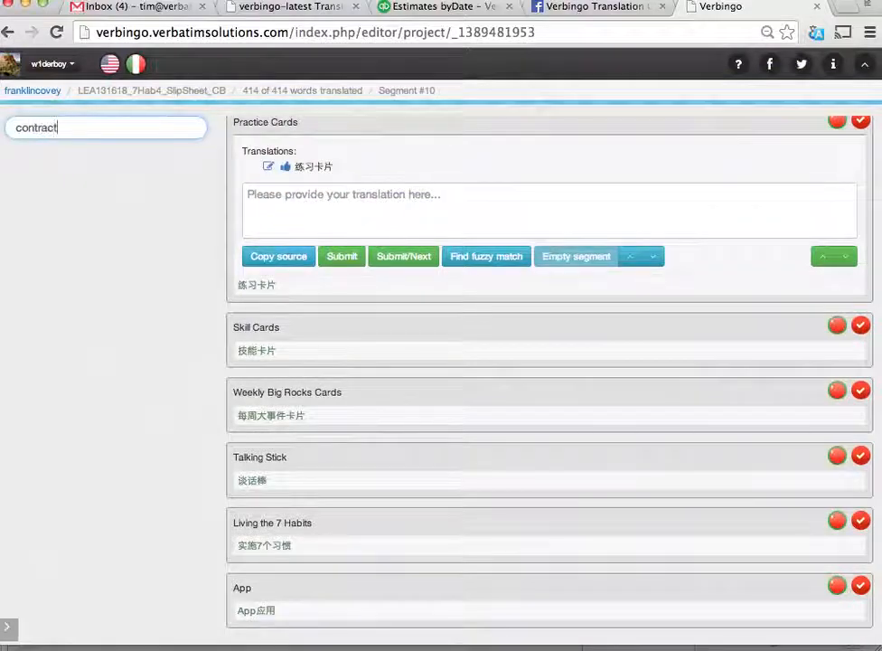
key(Return)
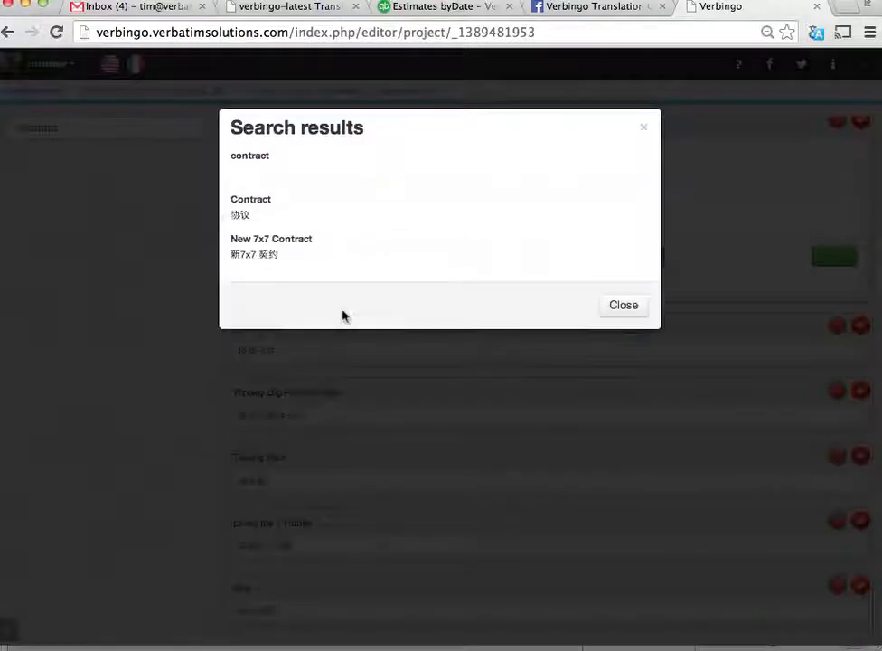
click(269, 244)
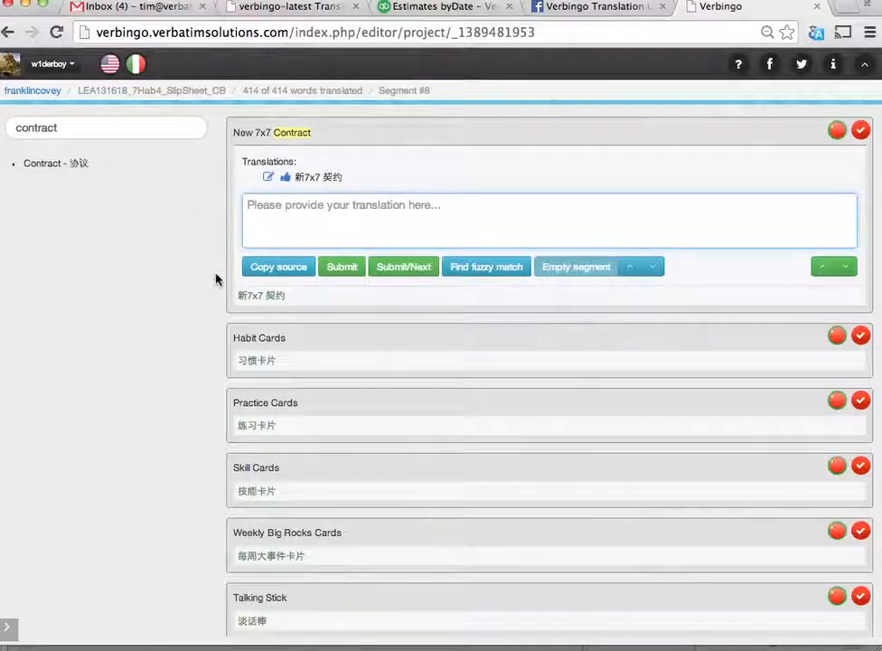
- Switch to the PowerPoint presentation and advance past "Search the TM" to the "Reviewing is easy!" slide
key(super+Tab)
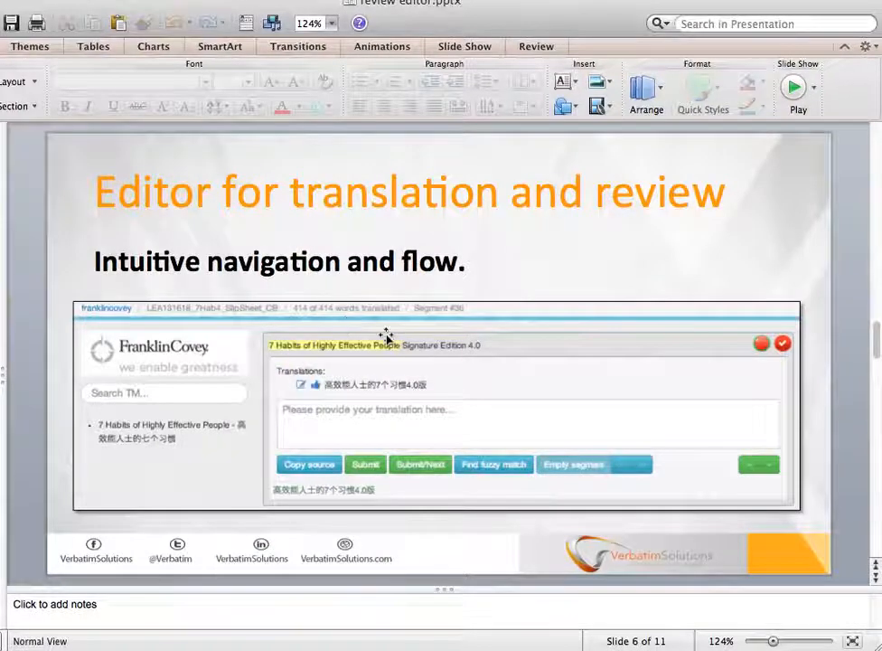
key(Page_Down)
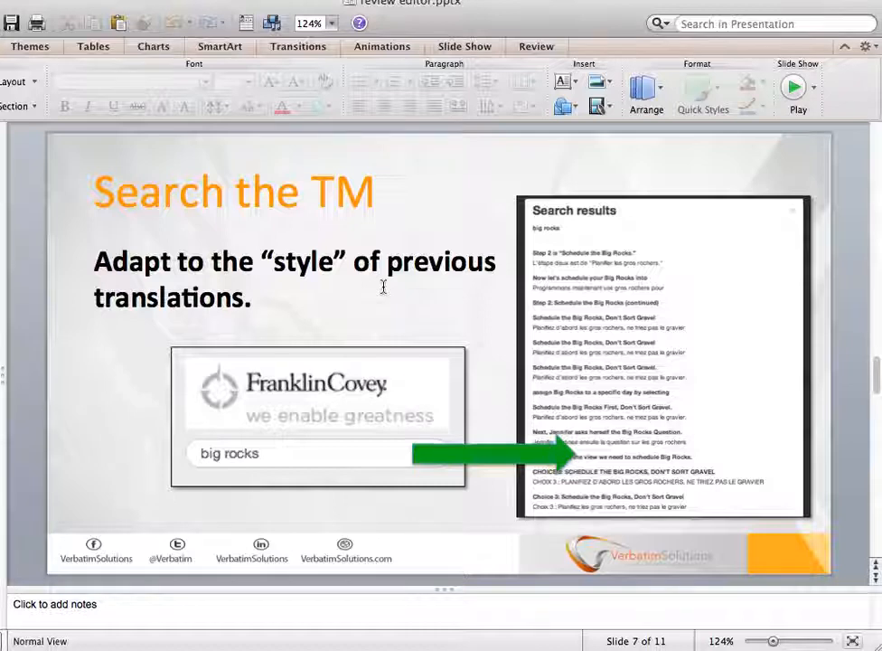
key(Page_Down)
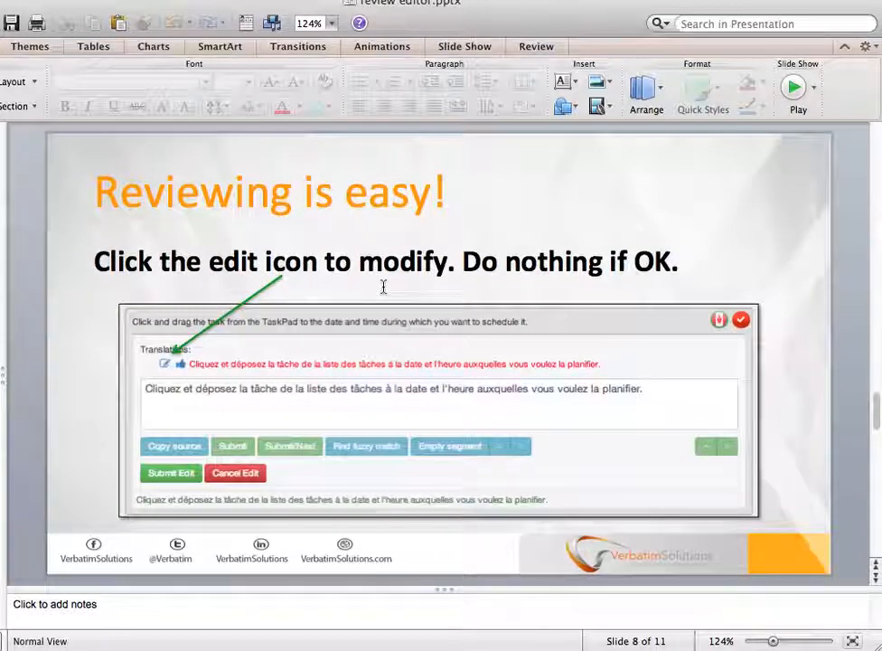
- Switch back to Verbingo in the browser and open the segment "Habit 3: Put First Things First"
key(super+Tab)
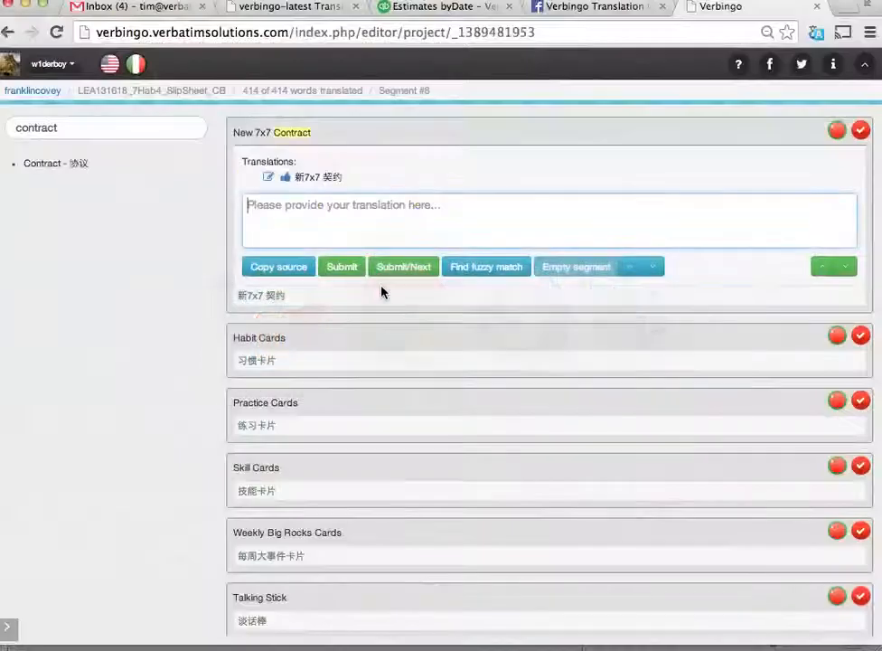
click(846, 269)
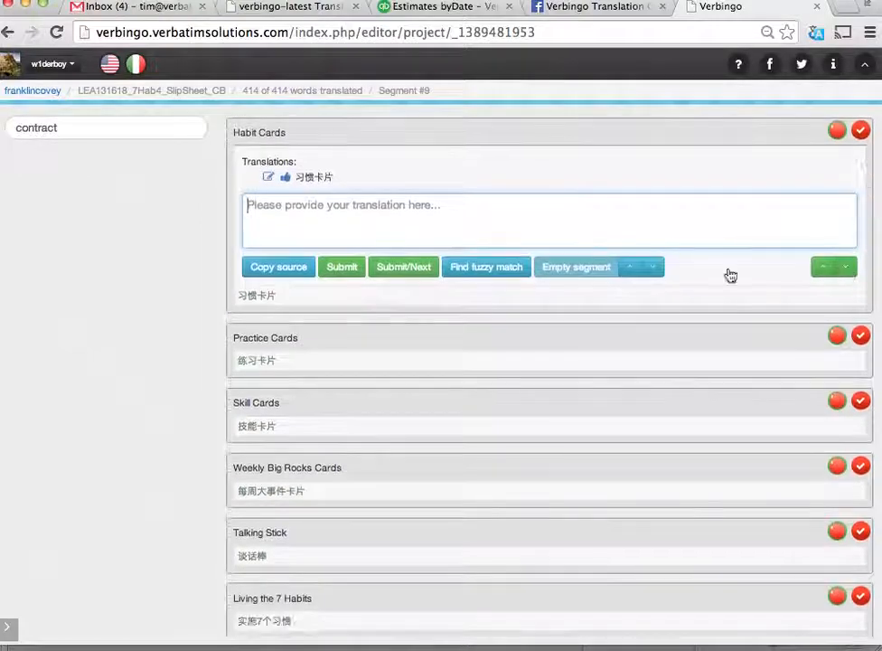
scroll(311, 391, down, 5)
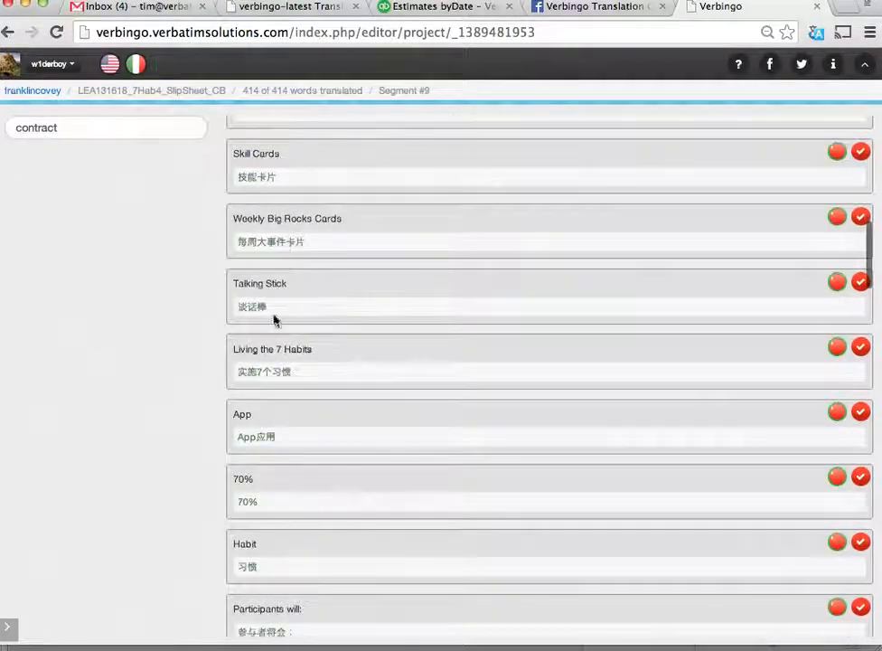
scroll(272, 432, down, 5)
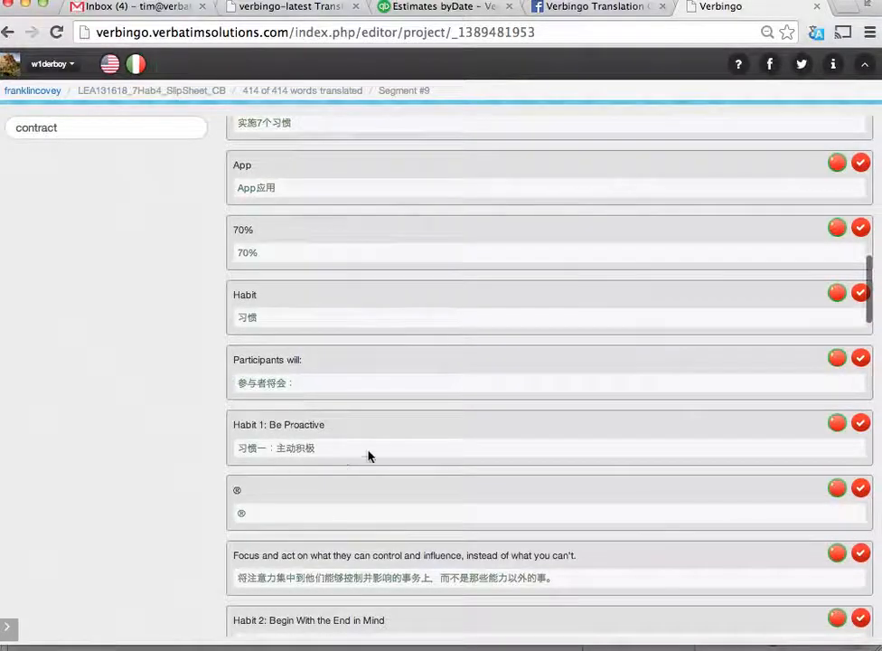
scroll(367, 452, down, 4)
scroll(402, 402, down, 4)
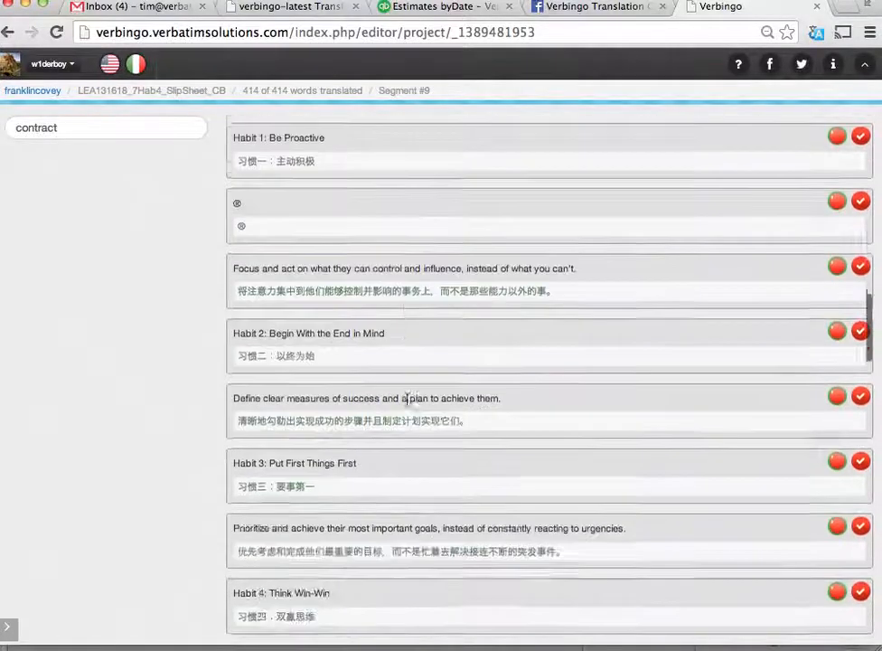
click(833, 392)
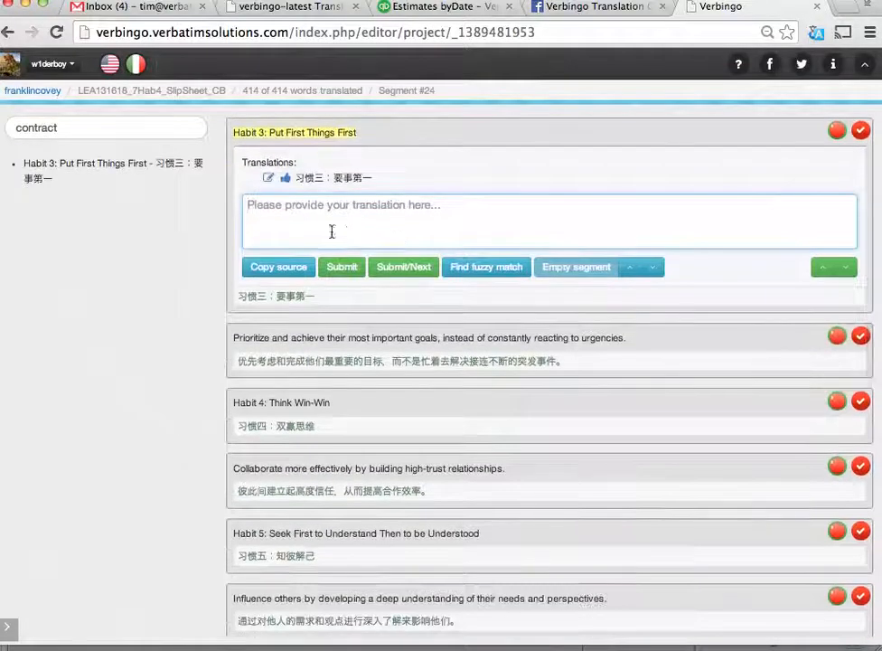
- Open the existing translation of the Habit 3 segment for editing and cancel the edit
click(268, 181)
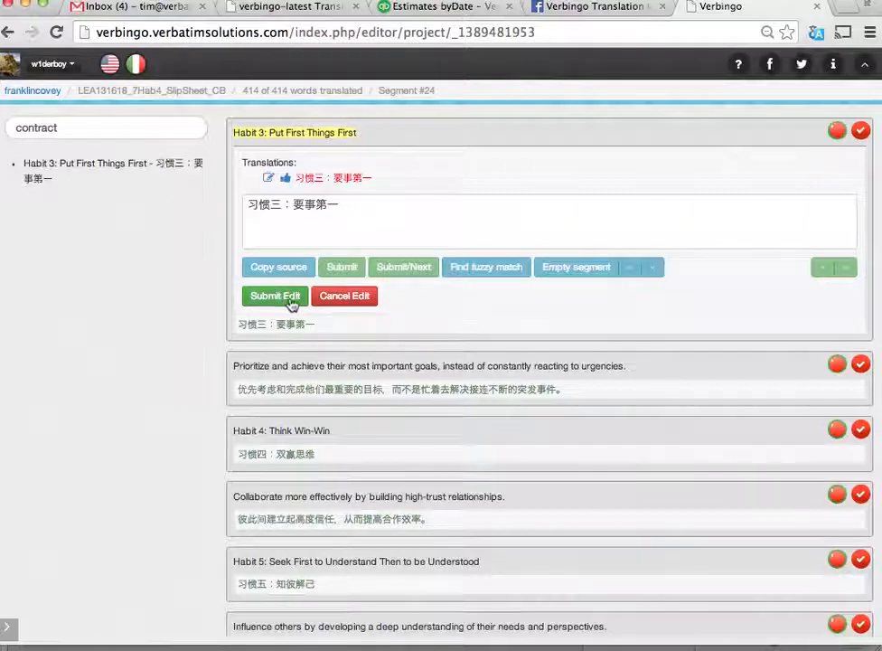
click(343, 297)
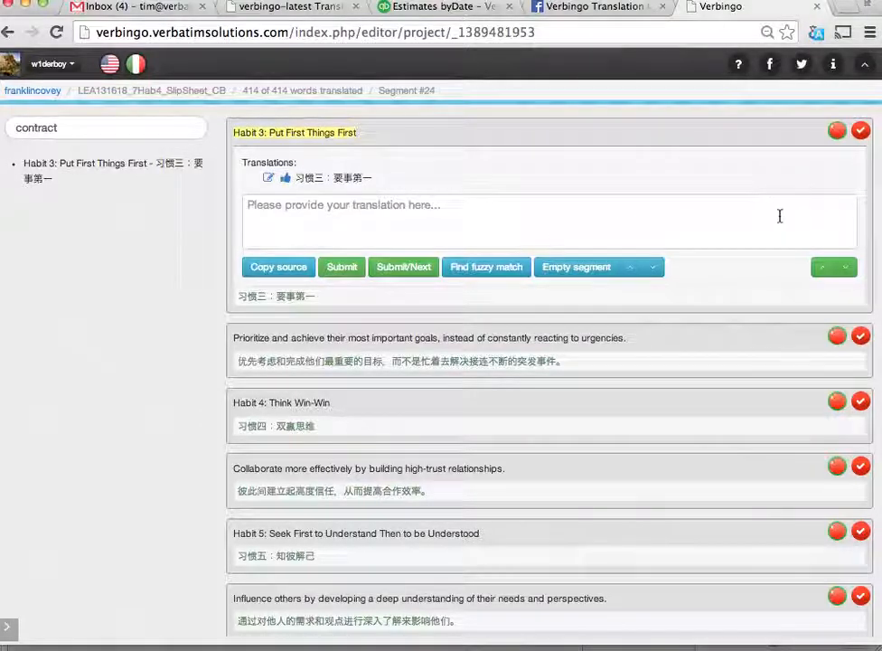
- Switch to PowerPoint, advance to the "Be aware of the online indicators" slide and return to the segment list in Verbingo
scroll(516, 352, down, 10)
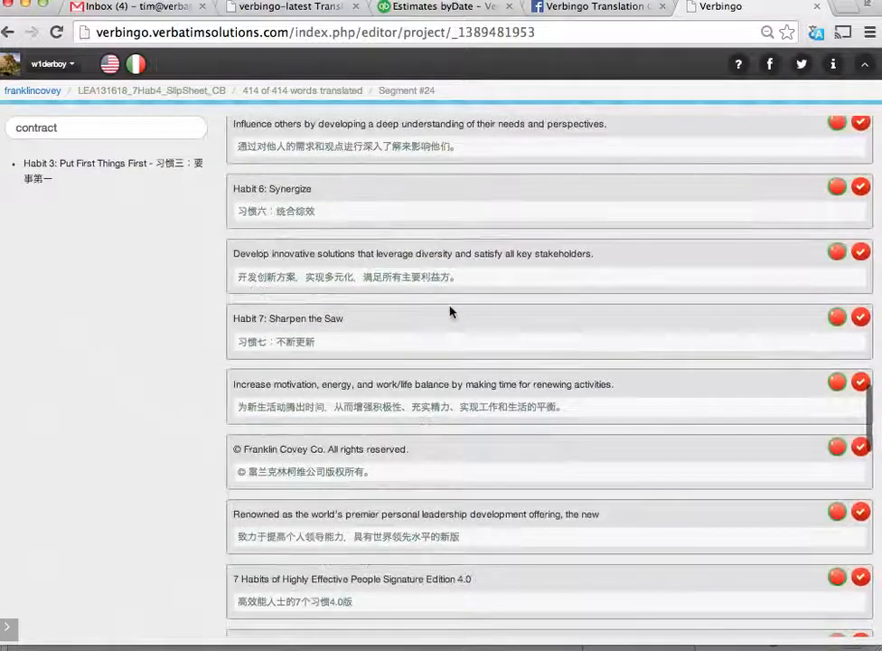
scroll(450, 312, down, 9)
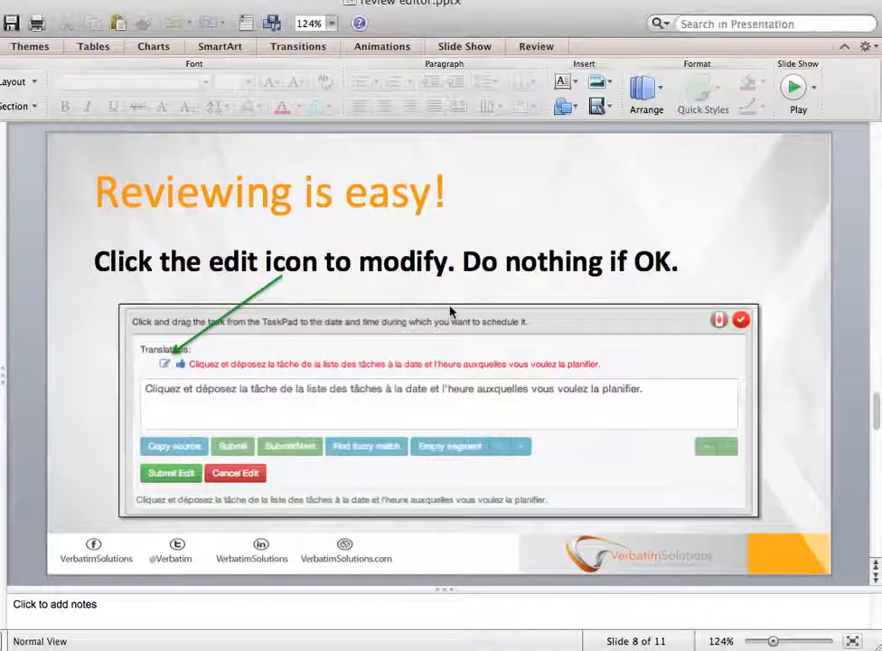
key(Down)
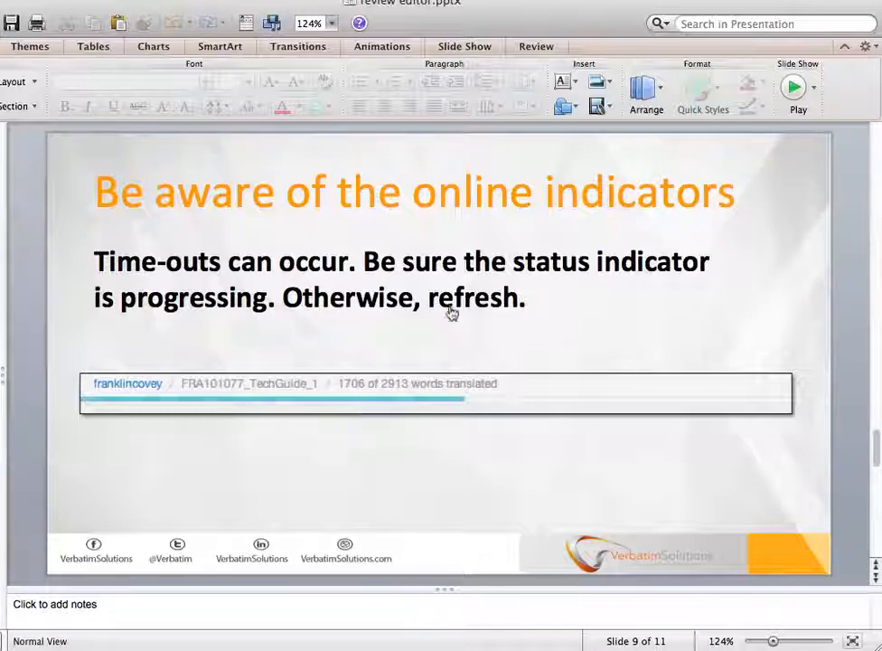
key(super+Tab)
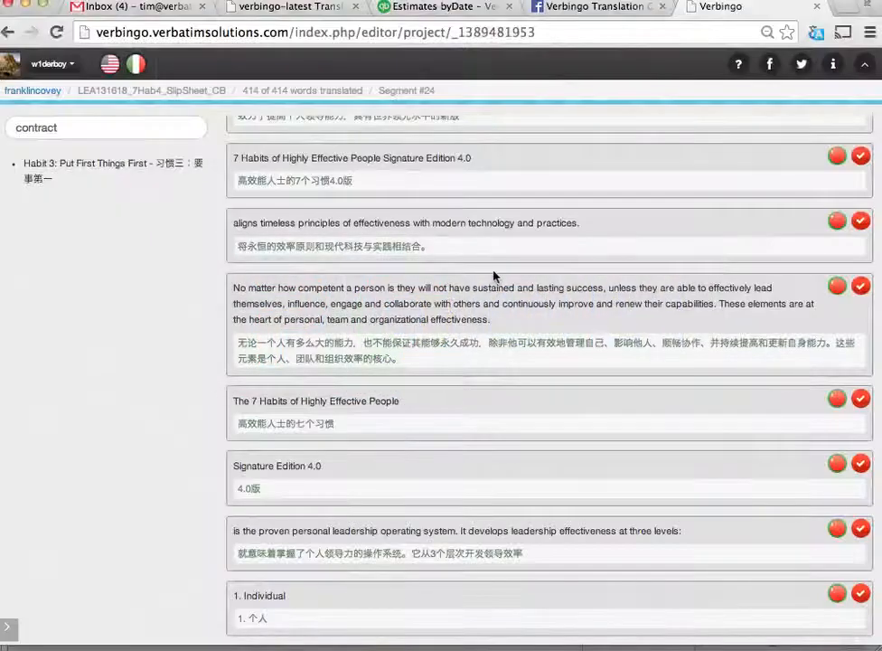
scroll(564, 277, up, 2)
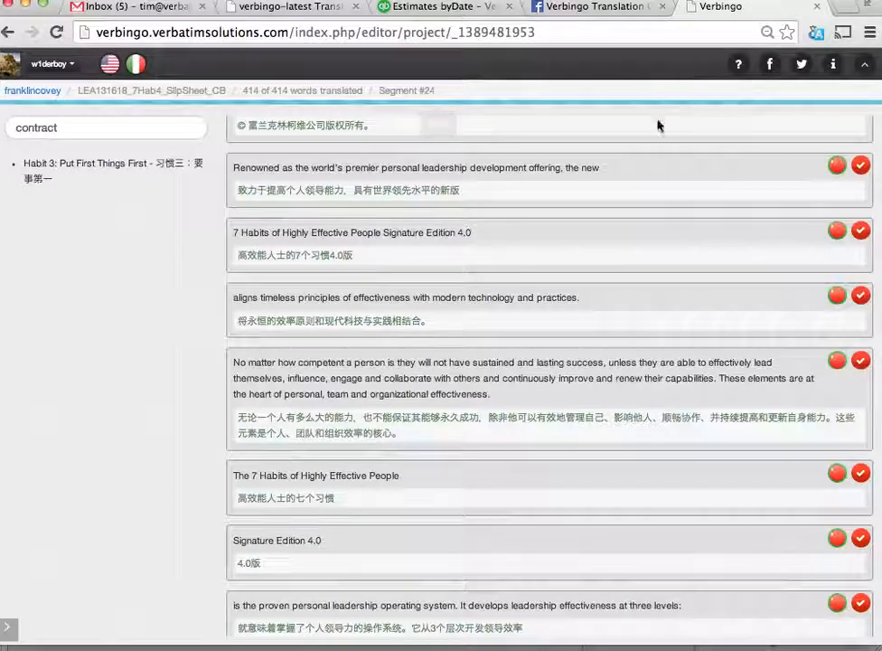
- Review the translated segments in the segment list, from the Habit 3 segment down to the three levels of leadership effectiveness
scroll(623, 242, down, 10)
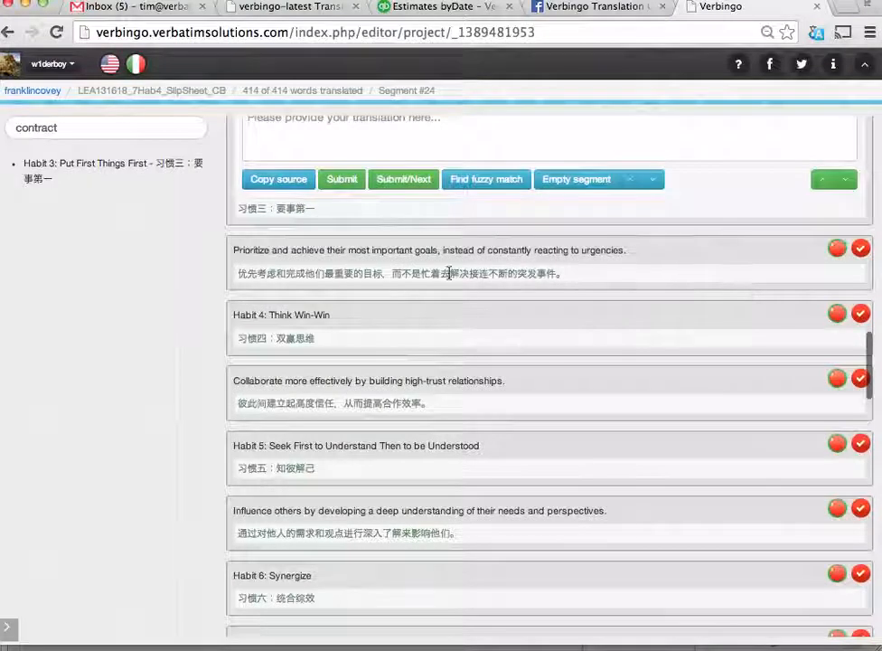
scroll(298, 320, down, 3)
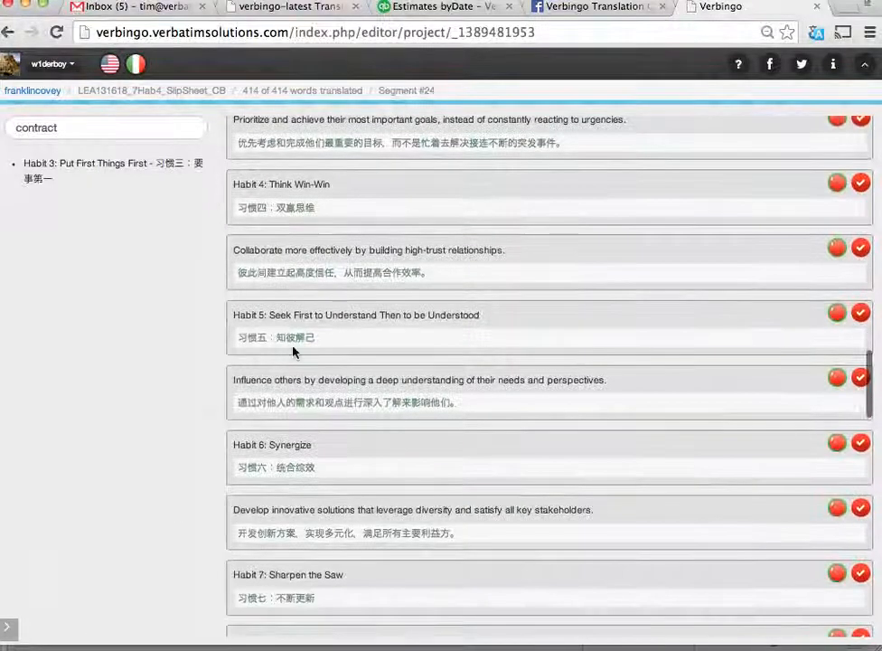
scroll(291, 334, down, 3)
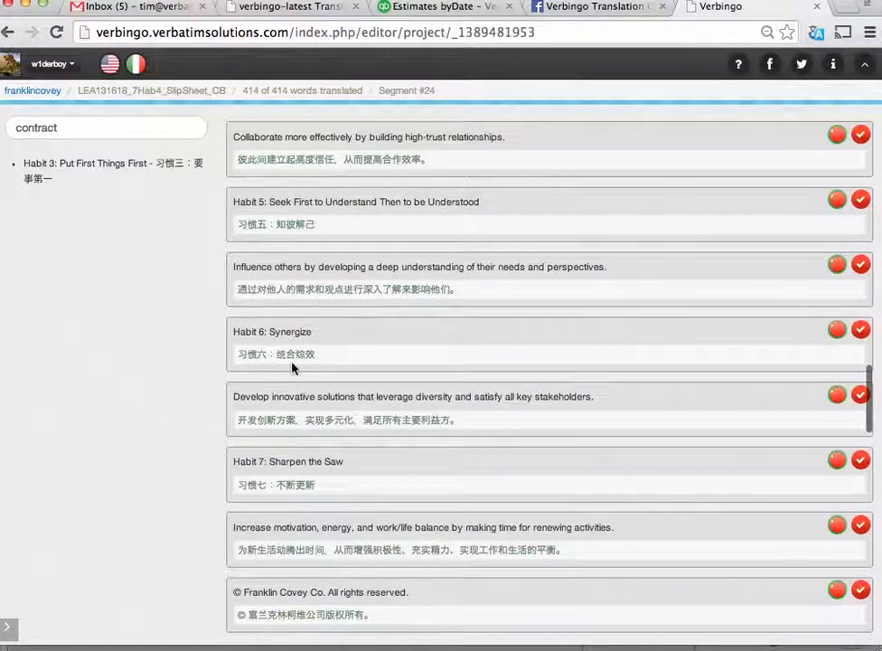
scroll(291, 364, down, 2)
scroll(292, 362, down, 8)
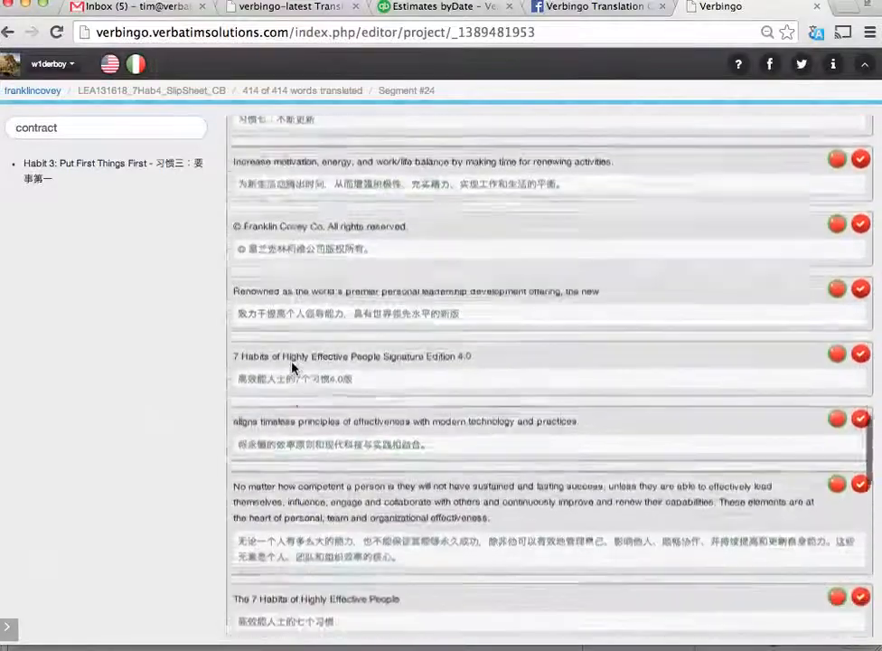
scroll(292, 366, down, 6)
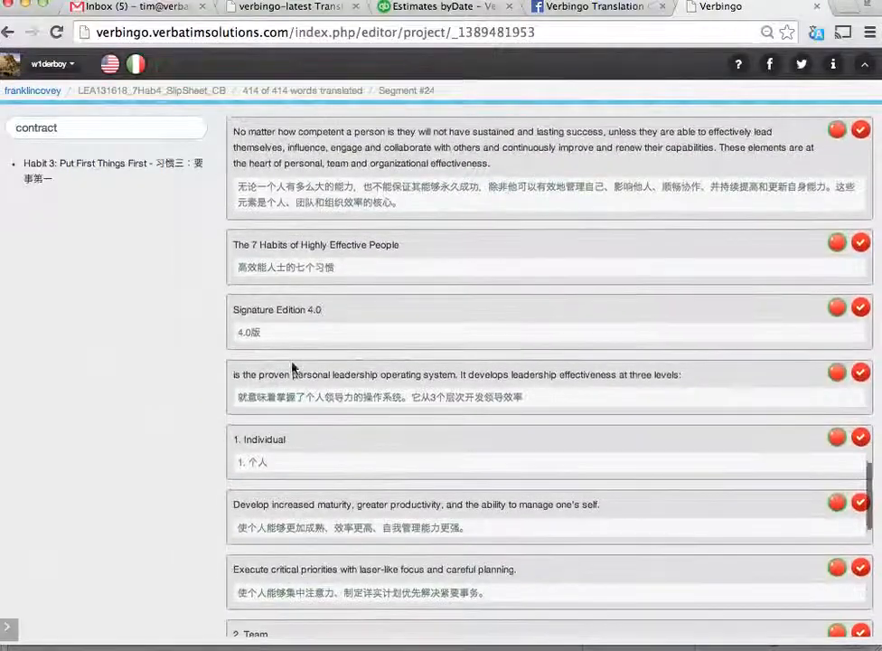
- Switch to the PowerPoint presentation and advance past "When you finish, just tell someone" to the closing "Thank you!" slide
key(super+Tab)
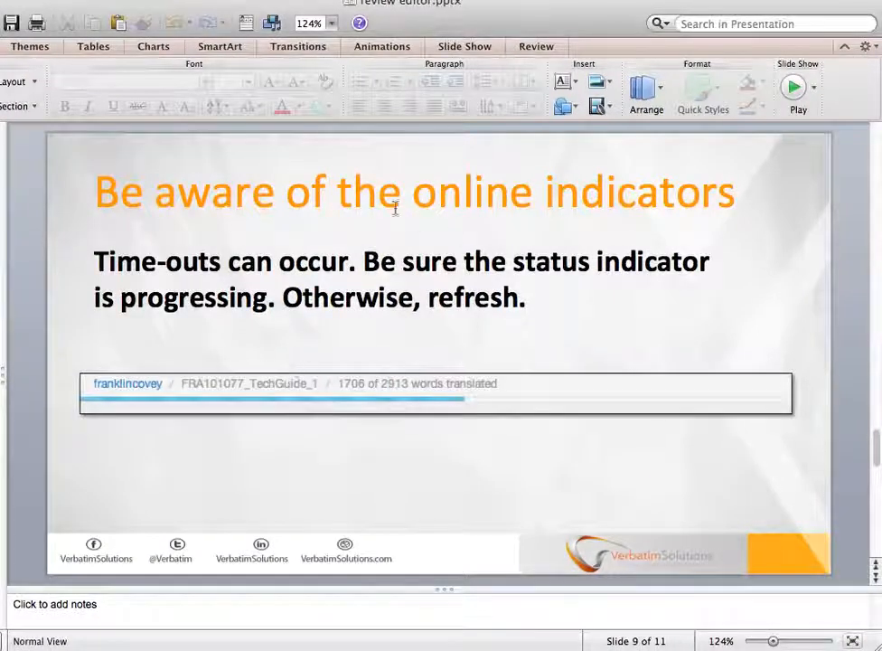
scroll(398, 392, down, 1)
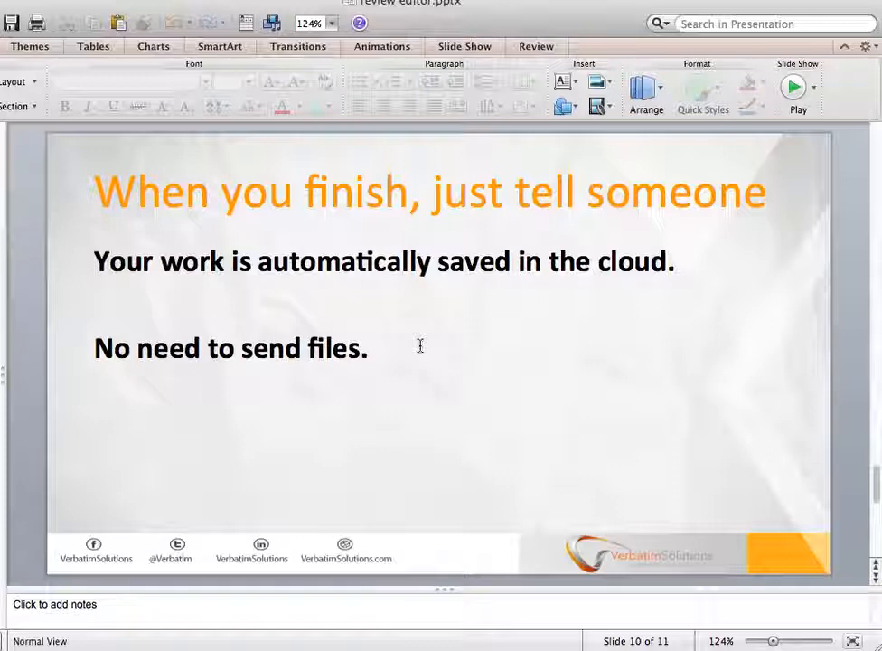
key(Down)
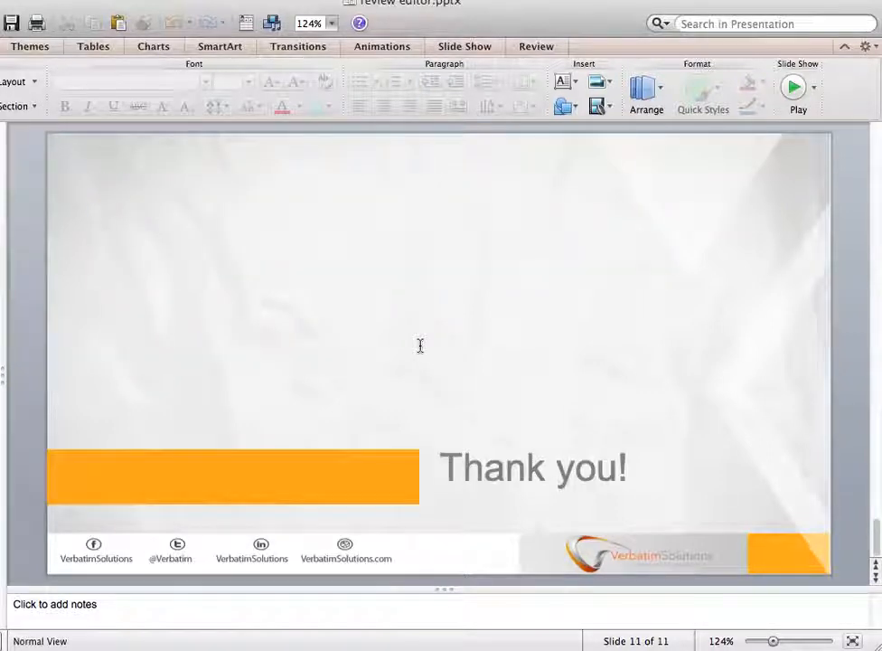
- Switch back to Verbingo in the browser, expand the hidden navigation and open My Projects
key(super+Tab)
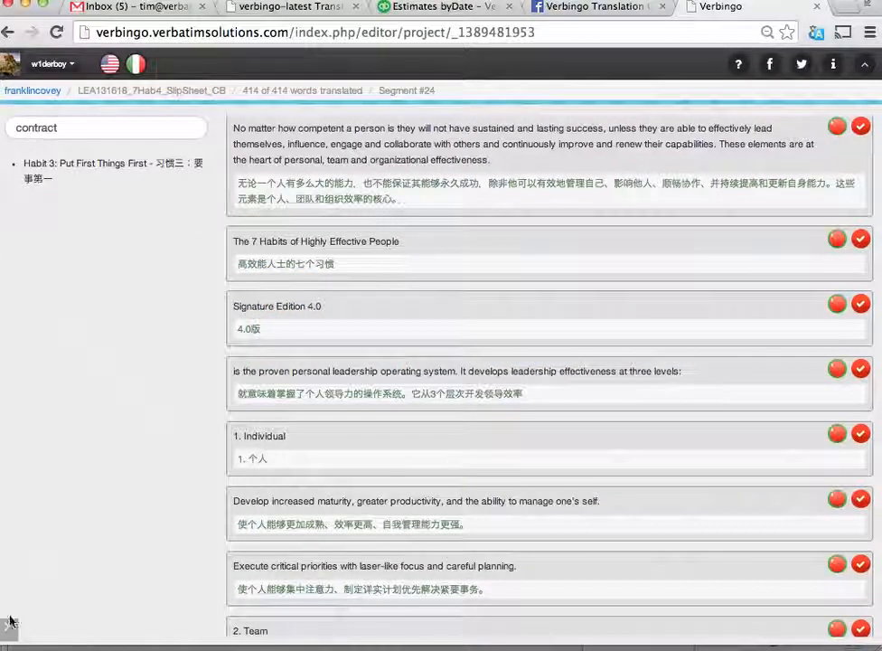
click(9, 623)
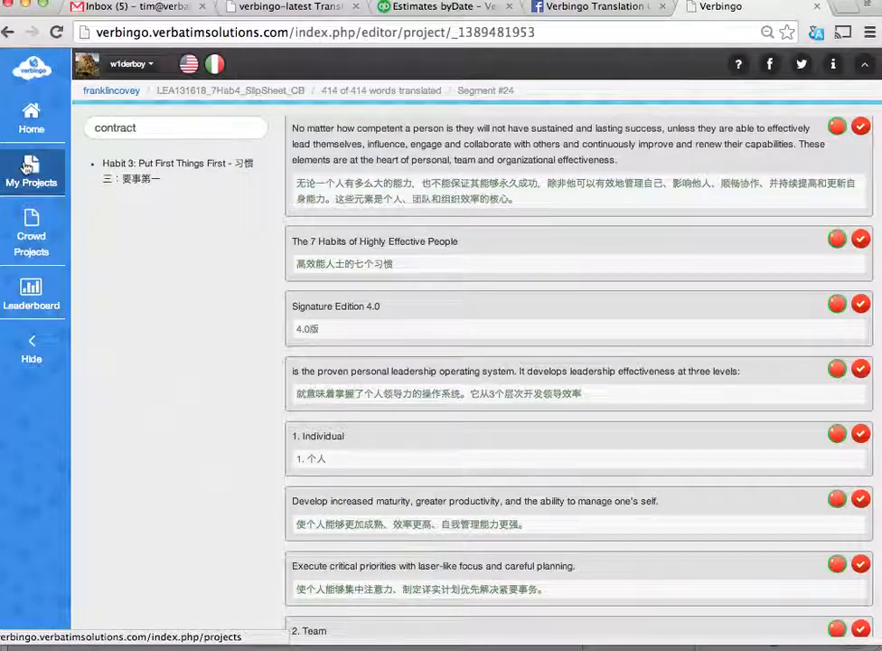
click(28, 168)
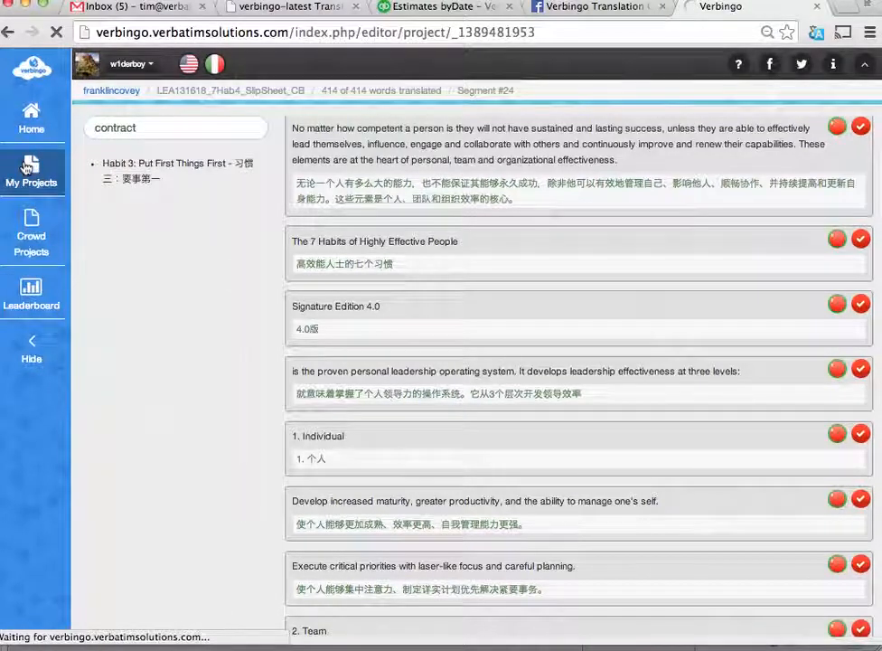